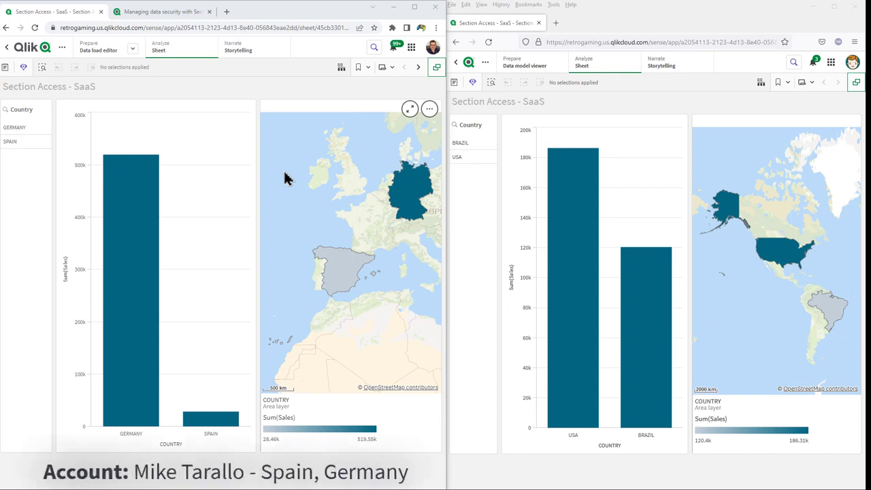
Open the app's load script in the admin account's data load editor and consult the help page on managing data security.
mouse_move(590, 204)
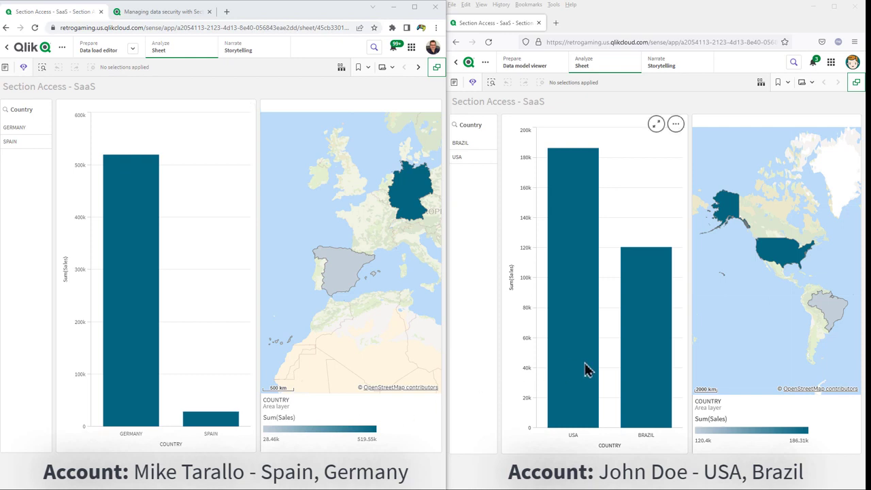
mouse_move(584, 375)
mouse_move(655, 447)
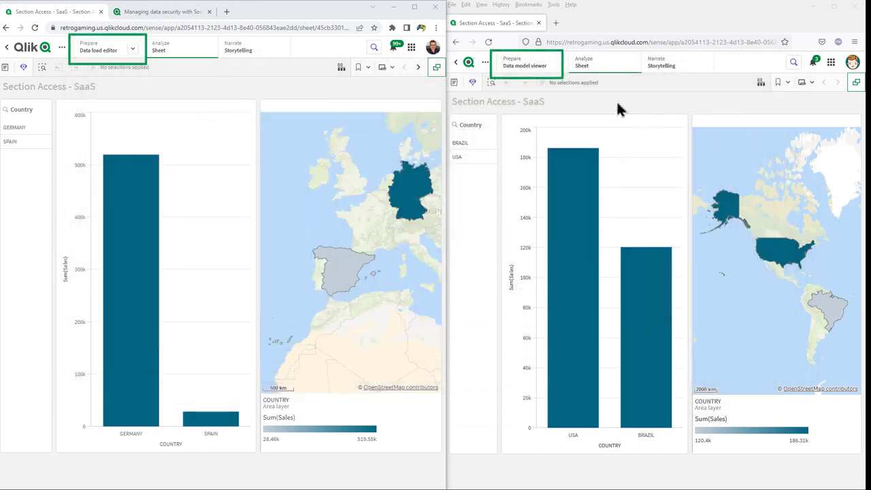
click(109, 51)
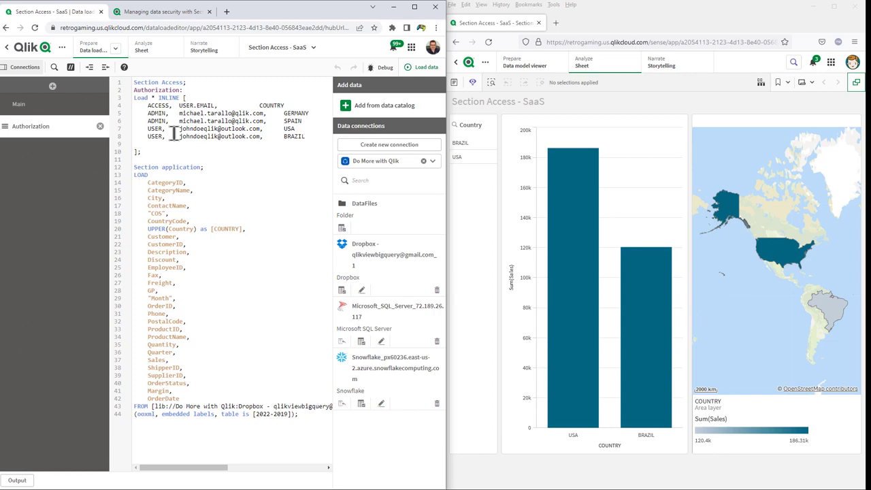
click(173, 18)
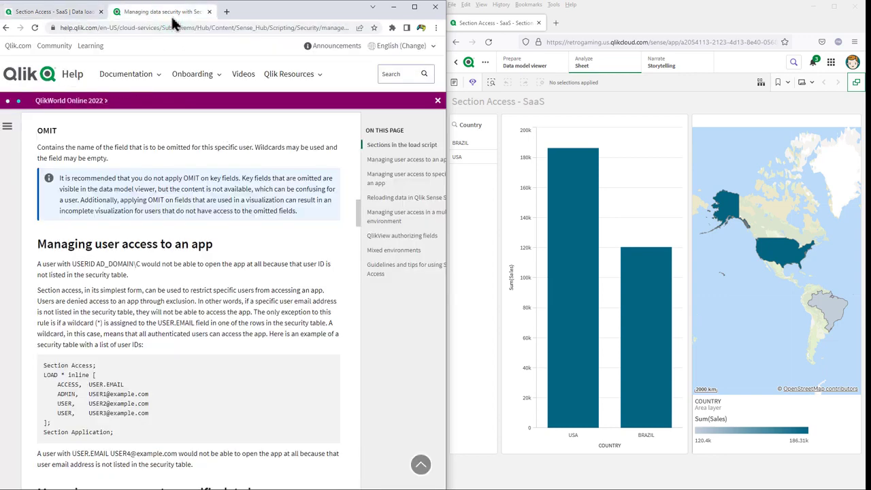
click(63, 17)
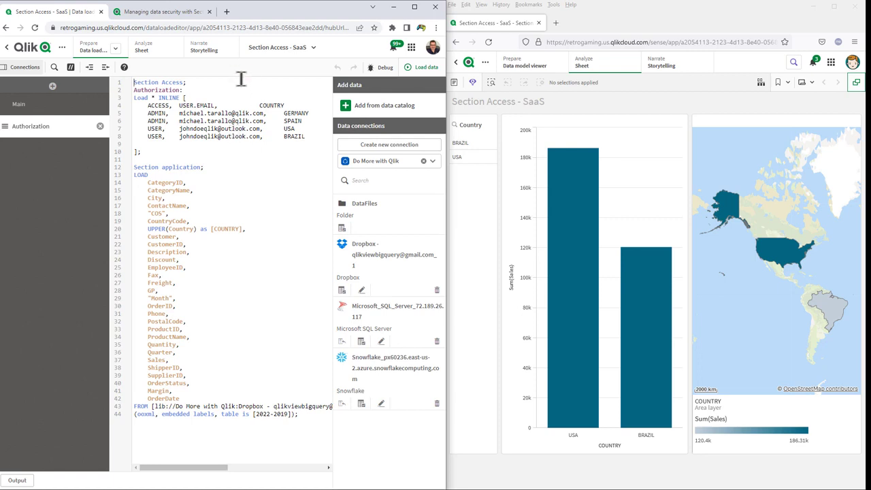
Comment out the Section Access statement on line 1 of the Authorization script with // and reload the data.
text(//)
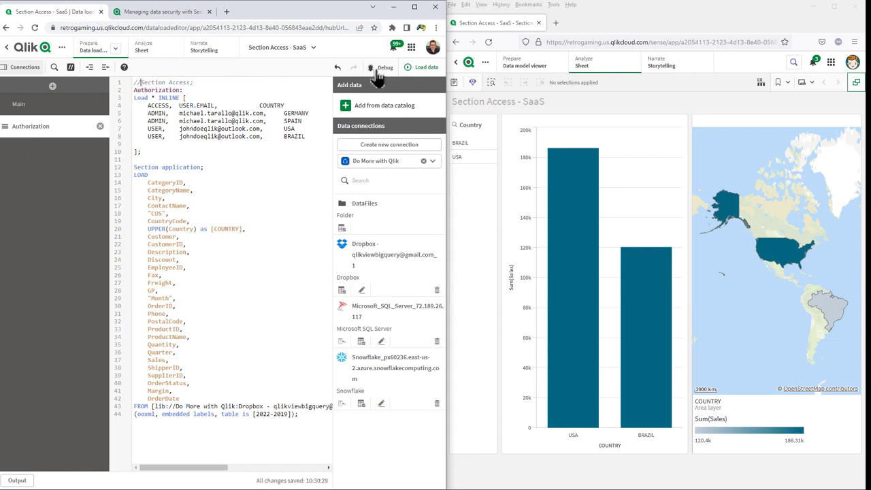
click(422, 68)
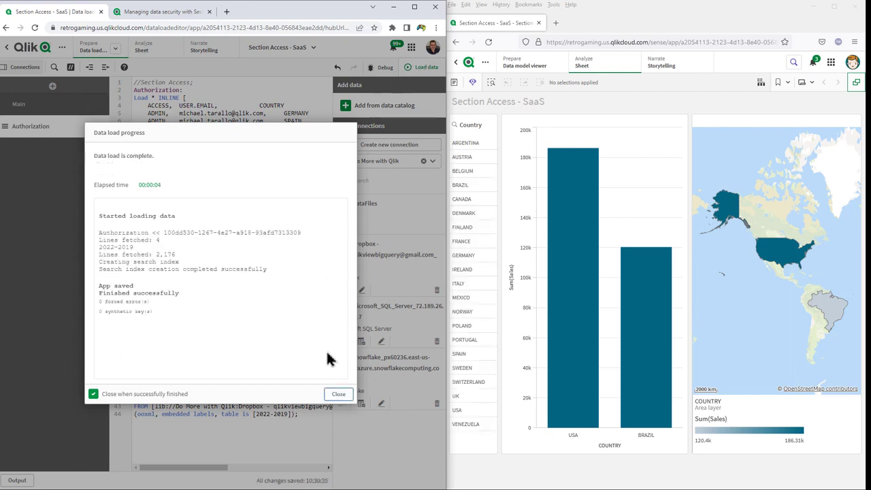
click(331, 394)
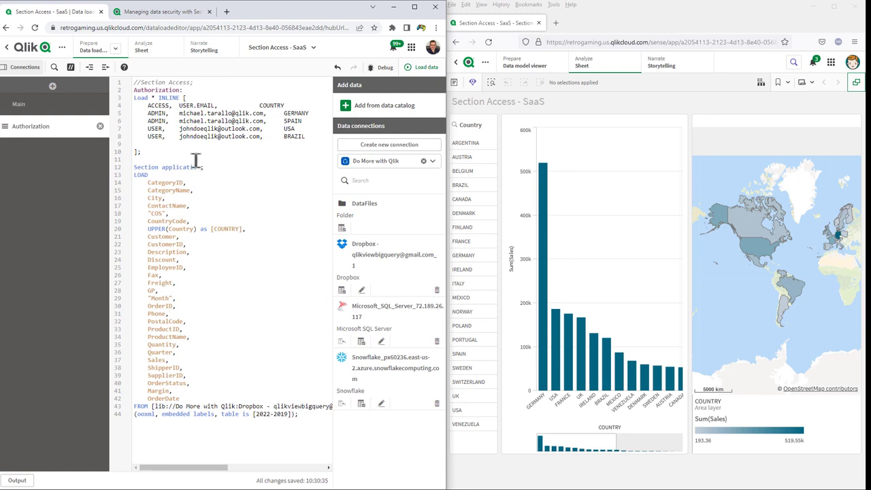
Open the data model viewer and arrange the 2022-2019 and Authorization tables close together, side by side.
click(107, 51)
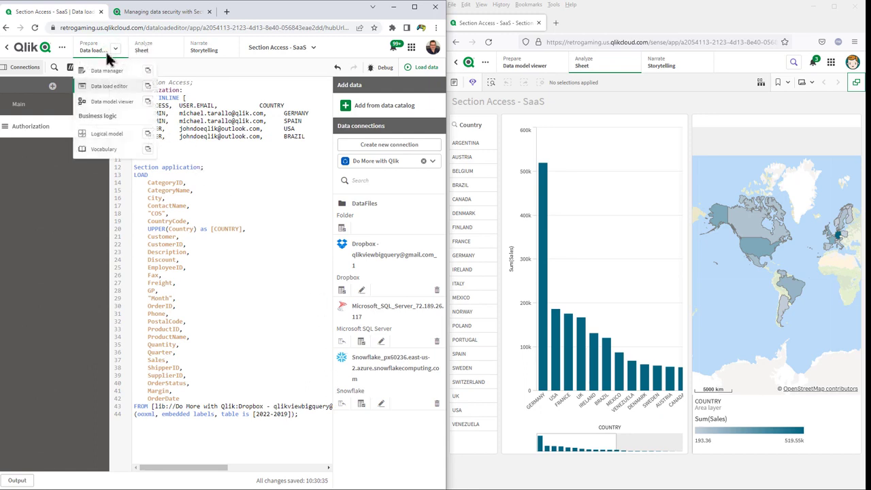
click(117, 108)
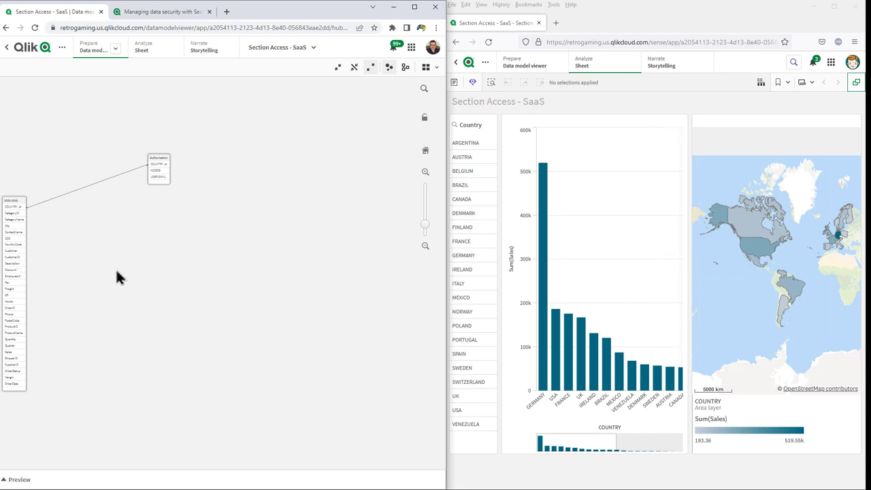
drag(10, 268, 129, 225)
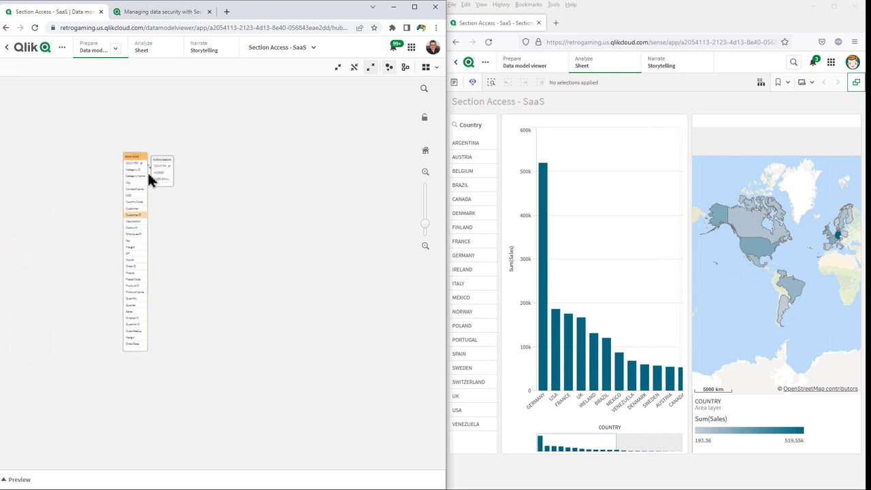
drag(166, 172, 192, 176)
Preview the data of the ACCESS field in the Authorization table.
scroll(186, 275, up, 3)
scroll(183, 254, up, 3)
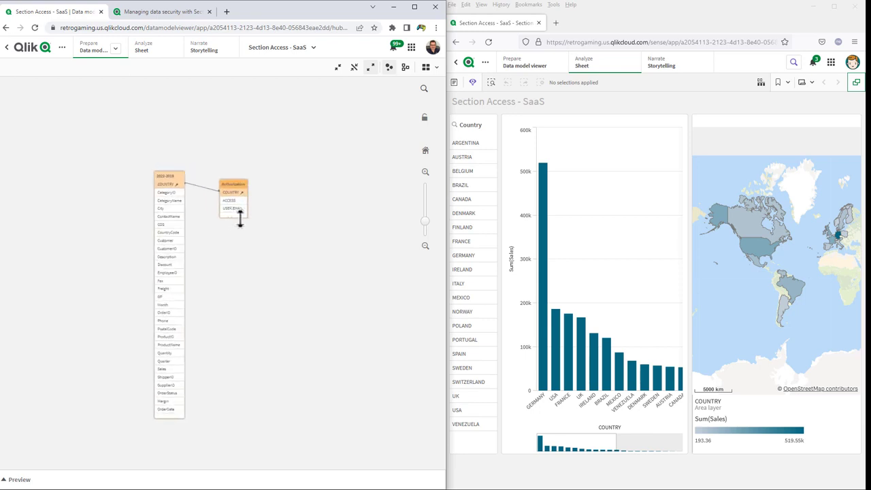
click(230, 200)
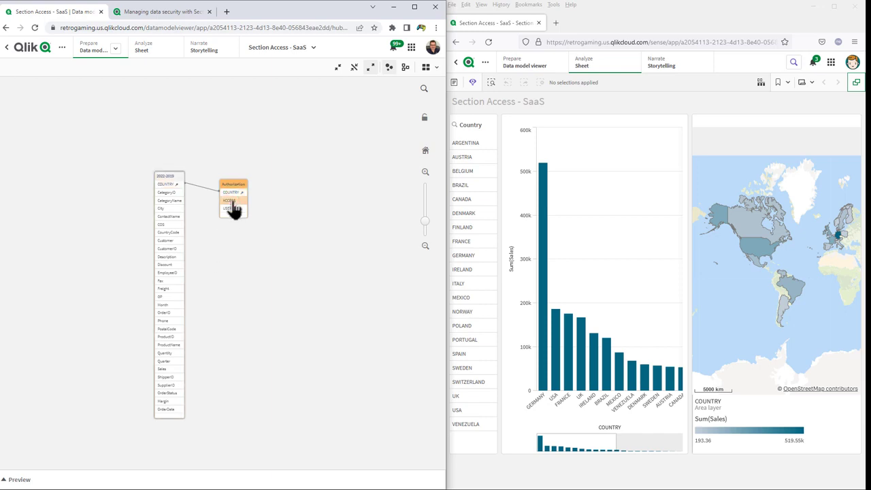
click(11, 480)
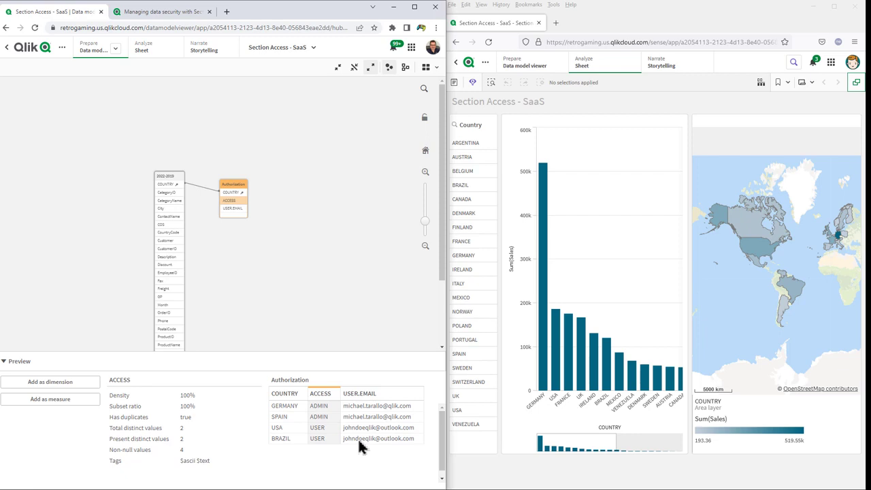
Return to the data load editor, uncomment the Section Access statement on line 1 and reload the data.
click(95, 59)
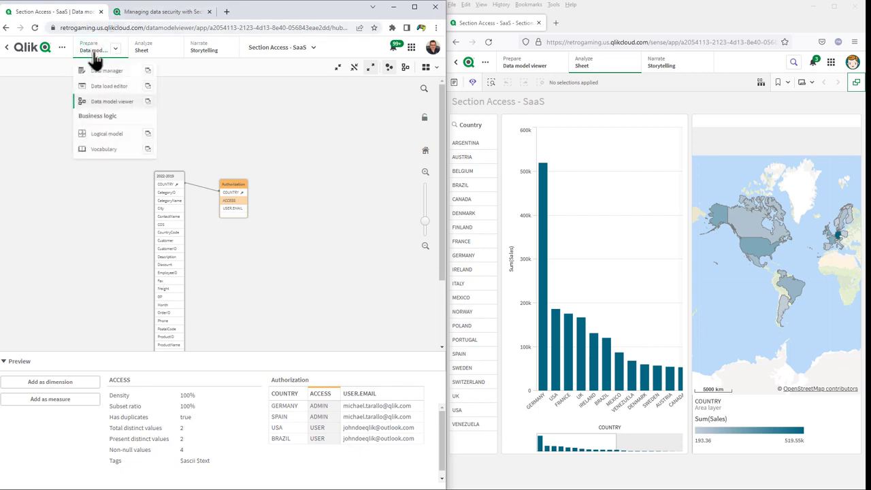
click(109, 86)
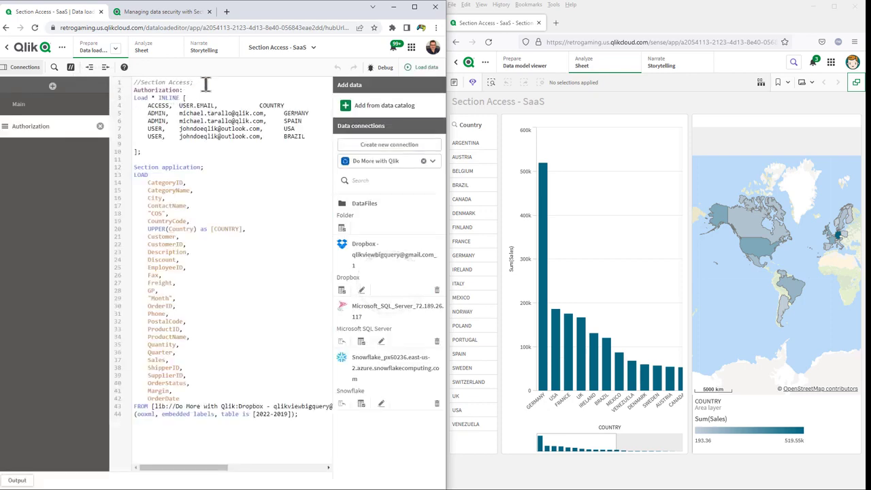
click(207, 82)
key(ctrl+k)
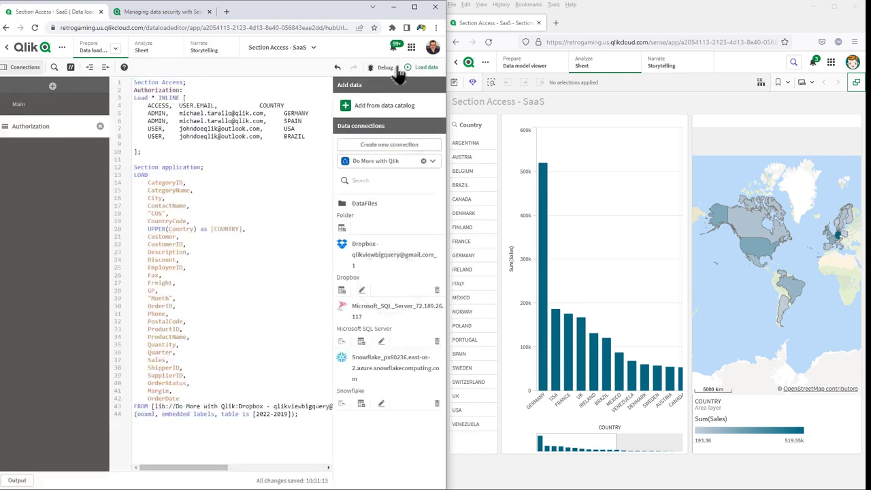
click(418, 68)
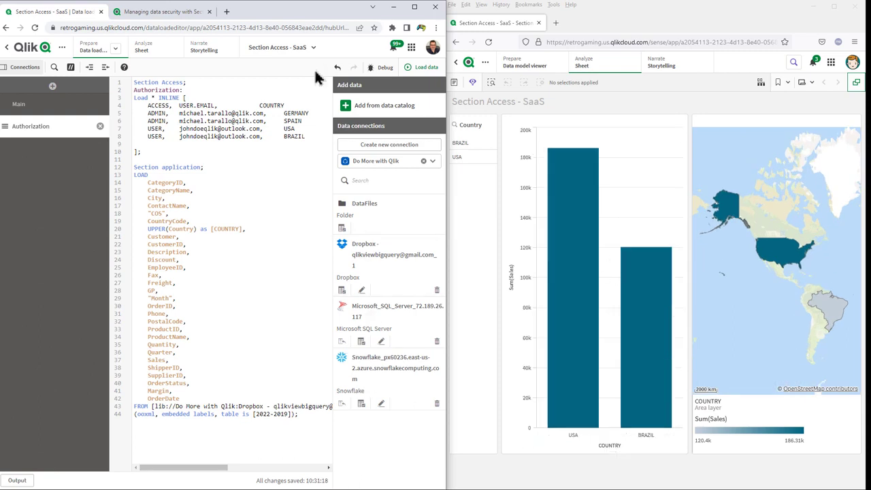
Check the app's sheet, return both accounts' browser windows to the Do More with Qlik catalog and slightly widen the admin's window.
click(146, 50)
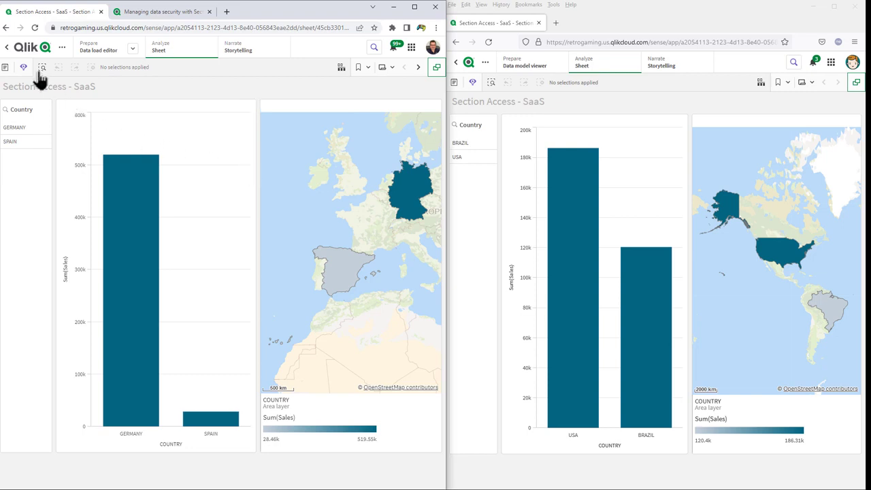
click(28, 49)
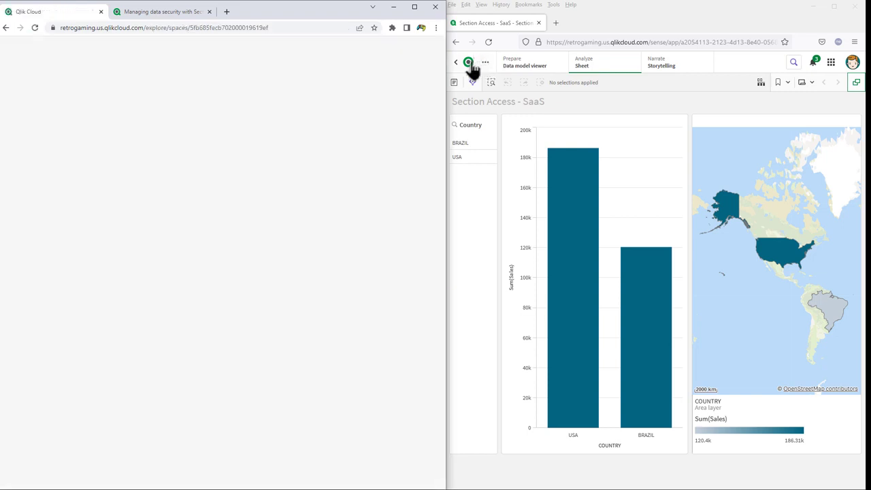
click(470, 63)
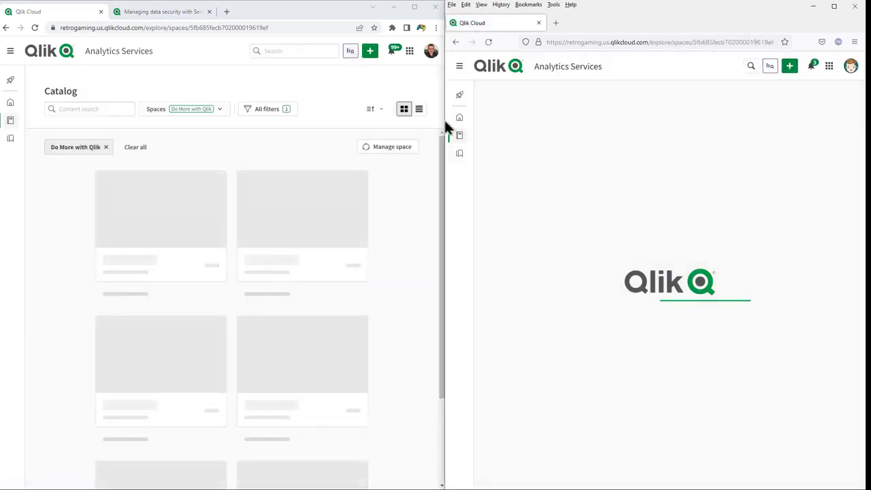
drag(446, 120, 578, 109)
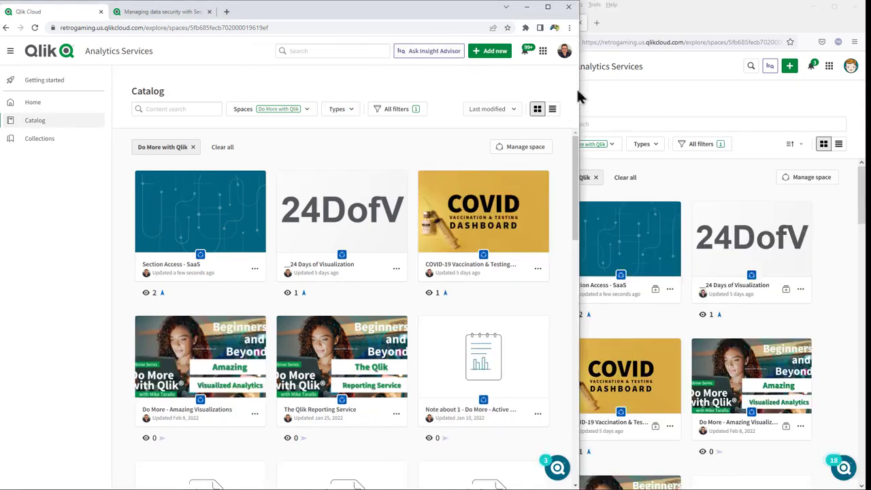
drag(580, 99, 469, 101)
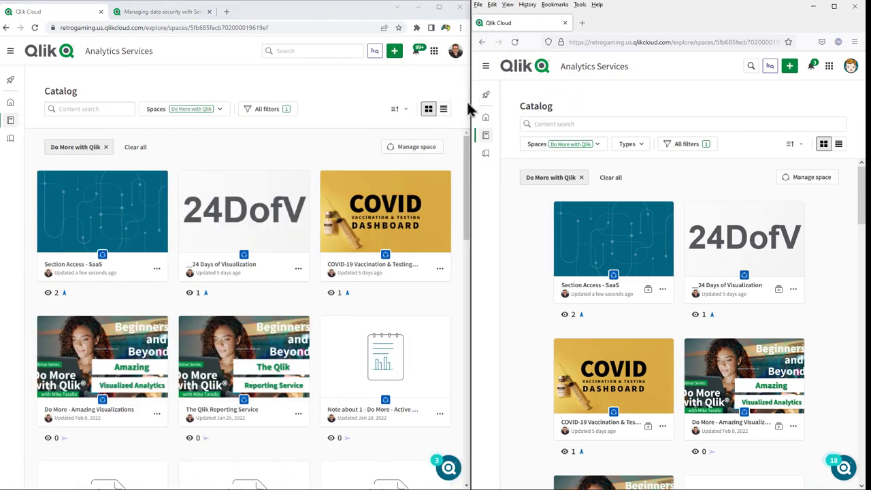
Open the Insight Advisor chat in both accounts' windows and list the available apps in each.
click(374, 50)
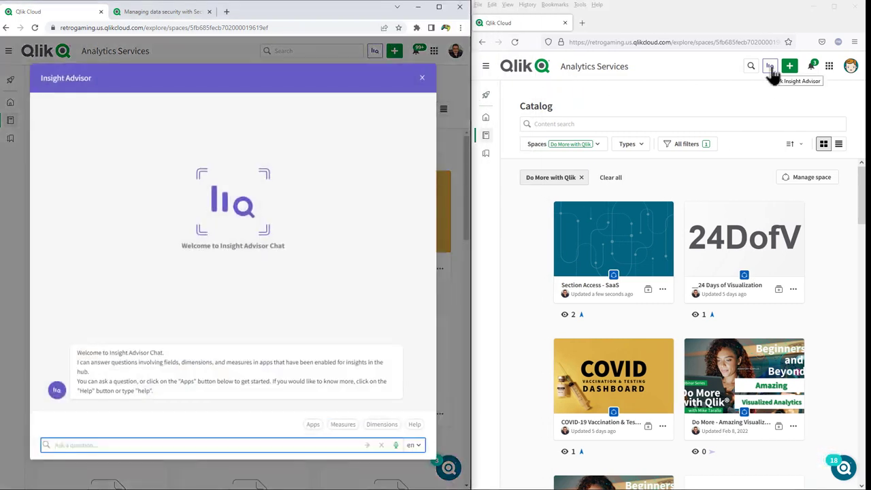
click(768, 67)
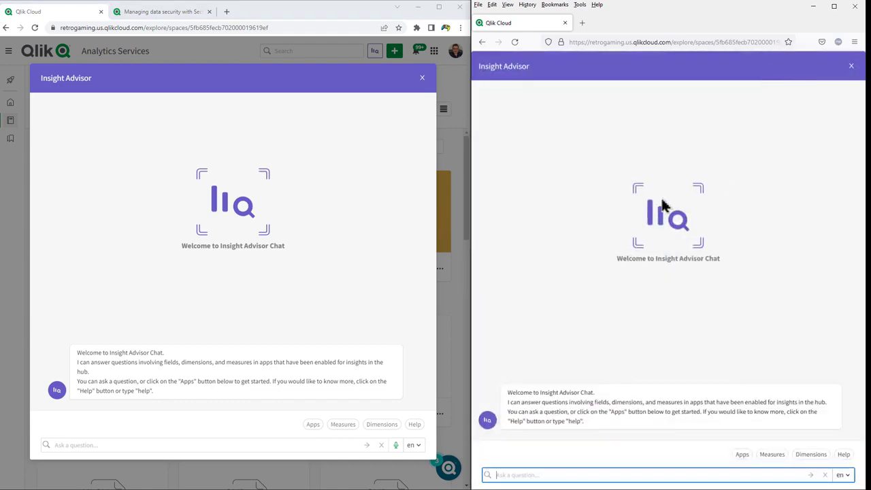
click(313, 425)
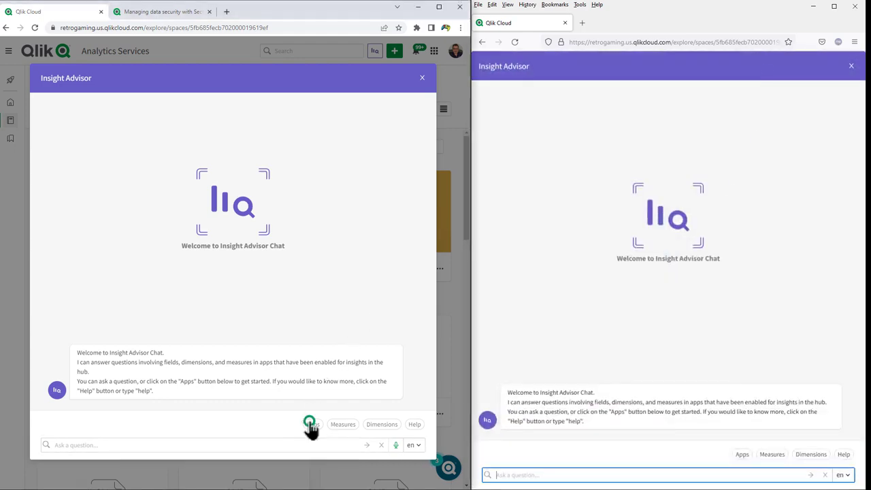
click(739, 455)
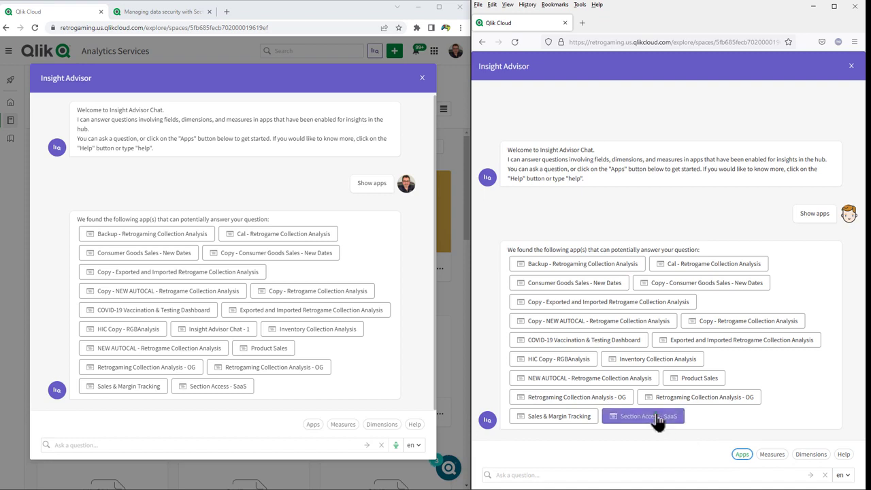
Choose the Section Access - SaaS app in both Insight Advisor chats and apply the Sales measure.
click(658, 422)
click(199, 387)
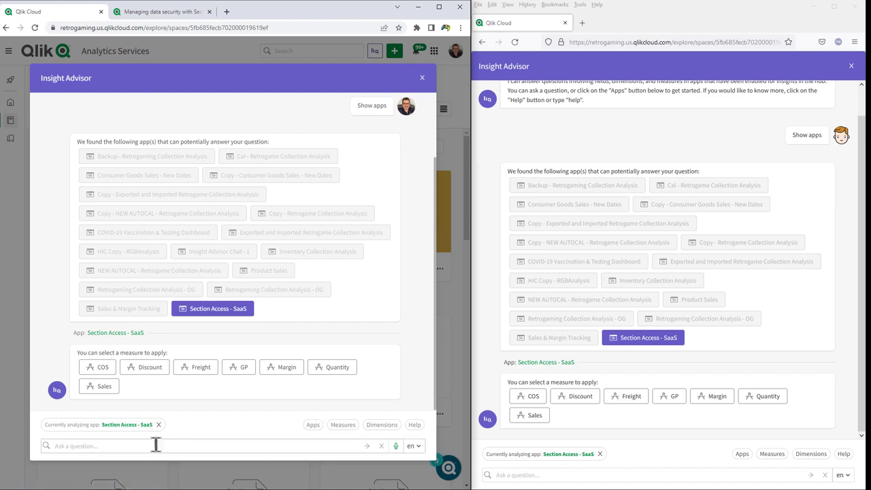
click(102, 386)
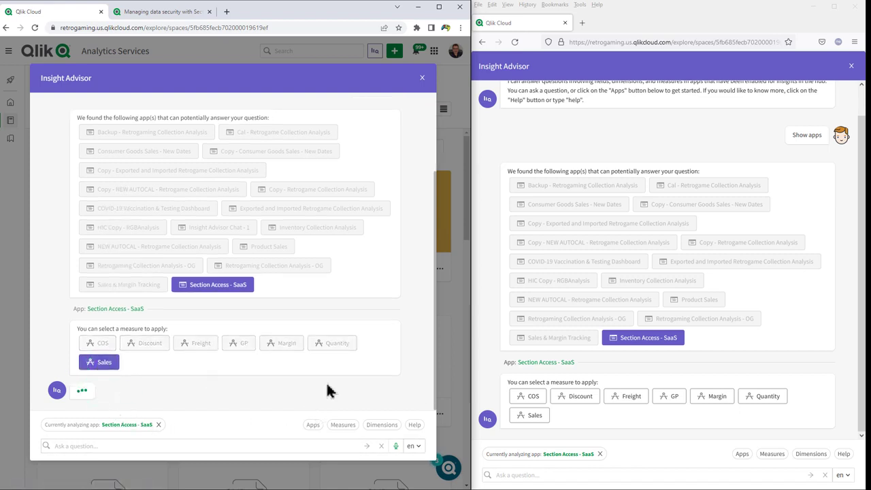
click(541, 416)
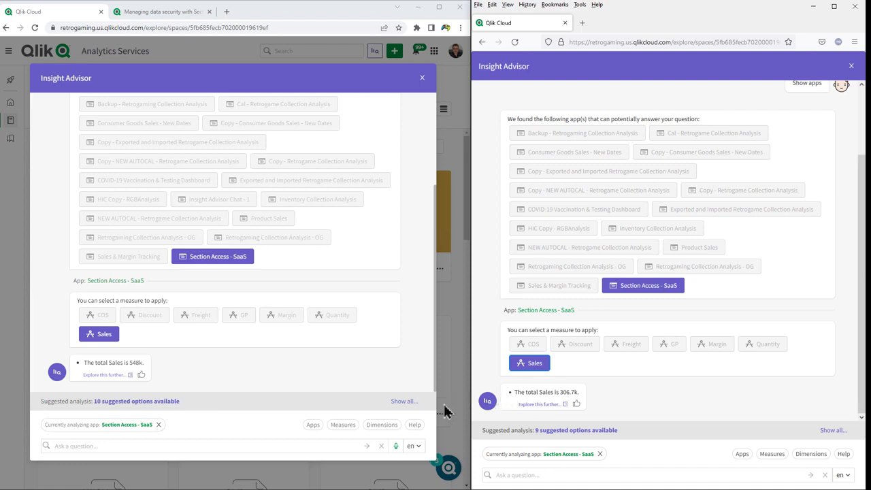
Apply the COUNTRY dimension in both Insight Advisor chats and ask "sales by country" in each.
click(380, 426)
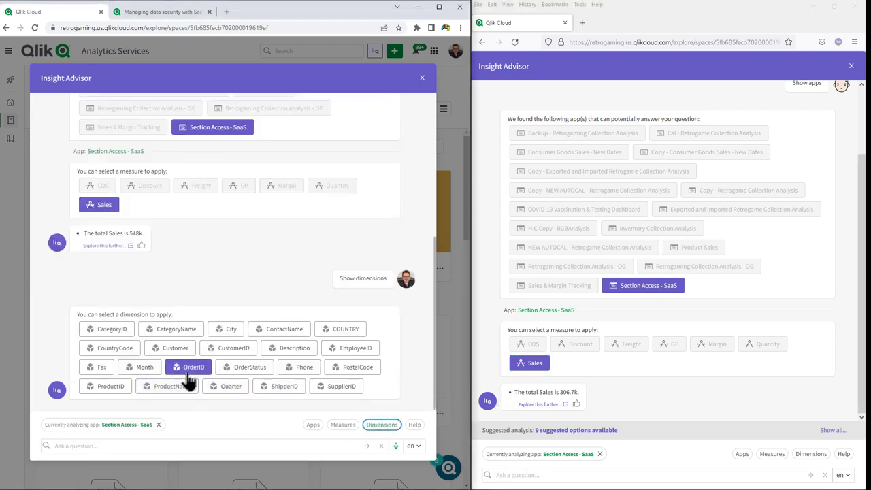
click(342, 331)
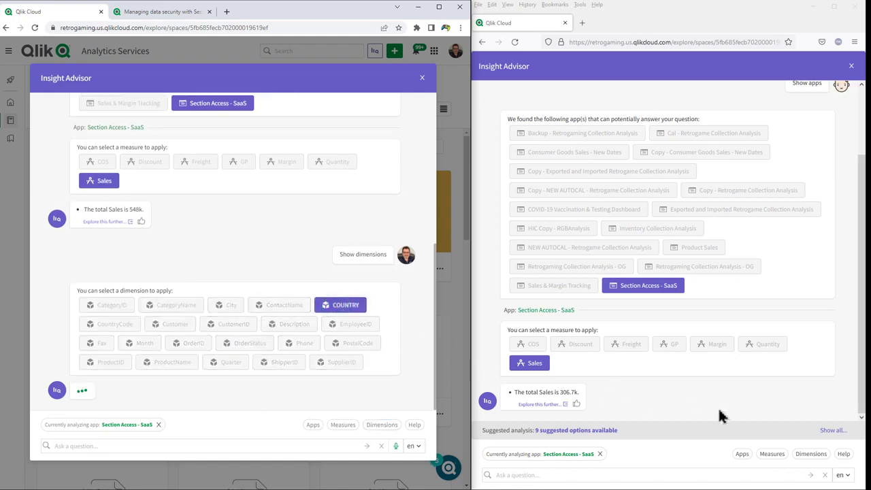
click(811, 454)
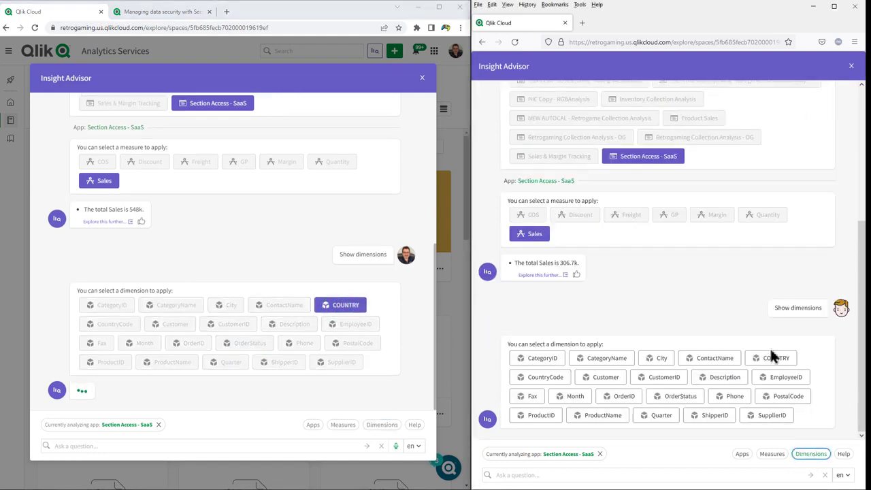
click(774, 358)
click(579, 474)
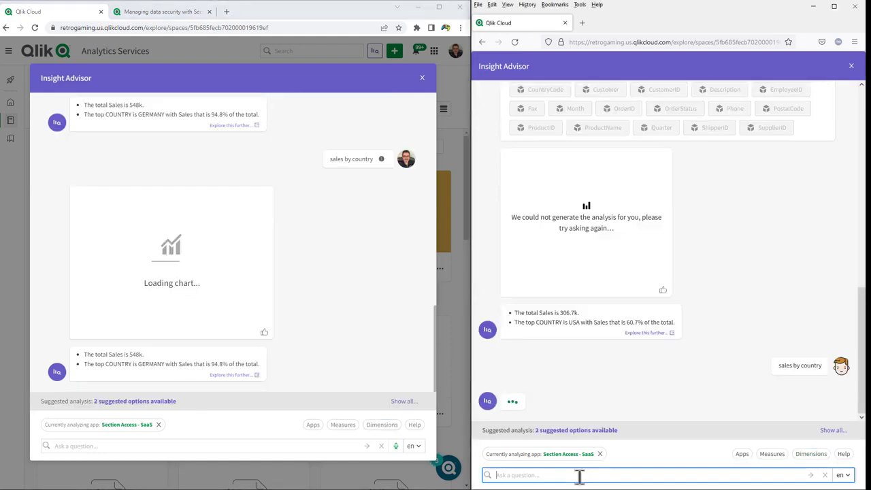